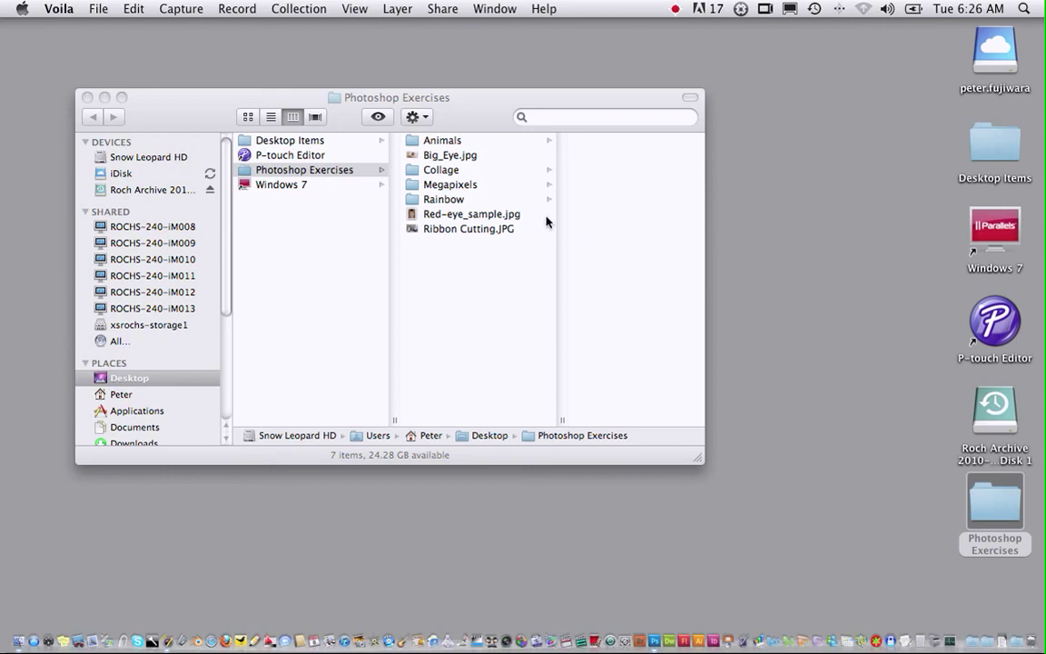
# Open Big_Eye.jpg from the Photoshop Exercises folder by dragging it into Photoshop.
pyautogui.click(444, 157)
pyautogui.click(444, 156)
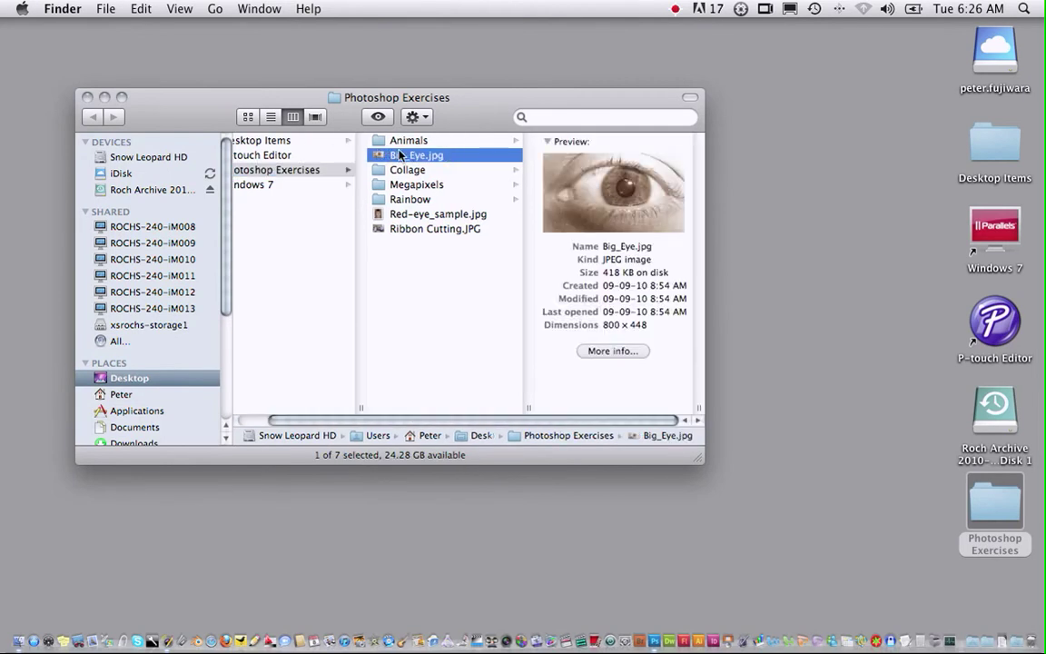
pyautogui.moveTo(380, 156); pyautogui.dragTo(656, 621)
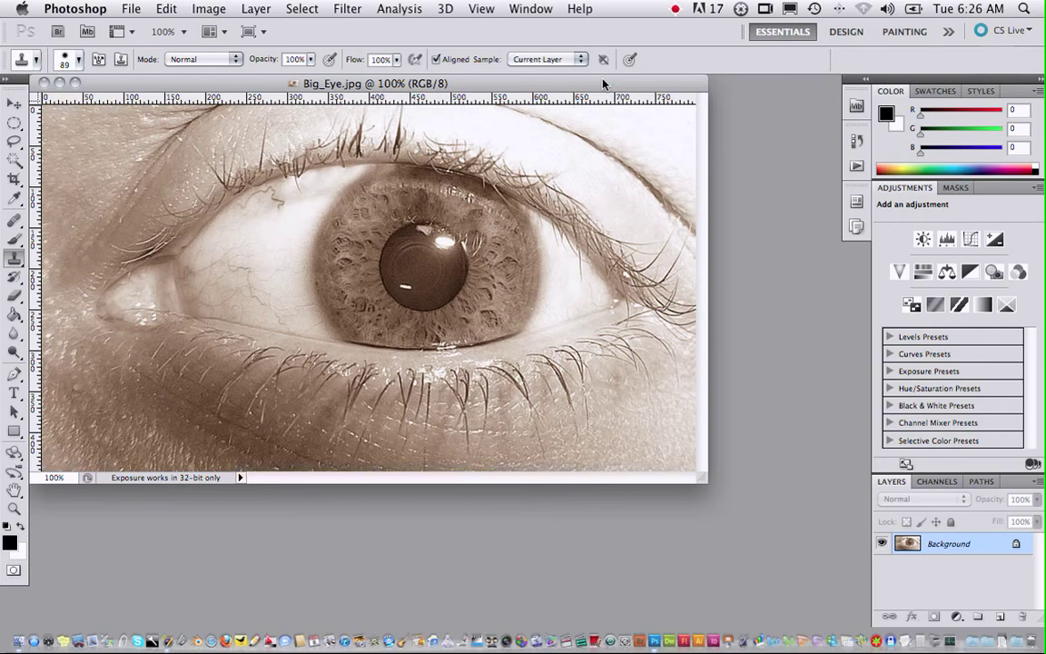
# Zoom in on the Big_Eye.jpg photo to about 120%.
pyautogui.scroll(1, 603, 84)
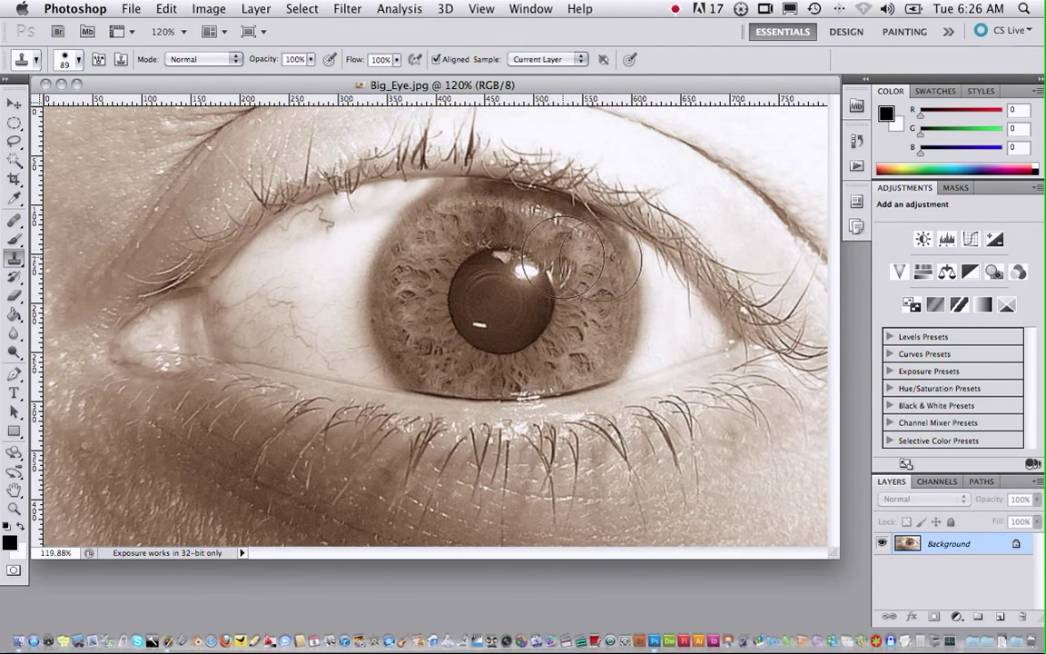
# Draw an elliptical marquee circle around the whole iris.
pyautogui.click(14, 123)
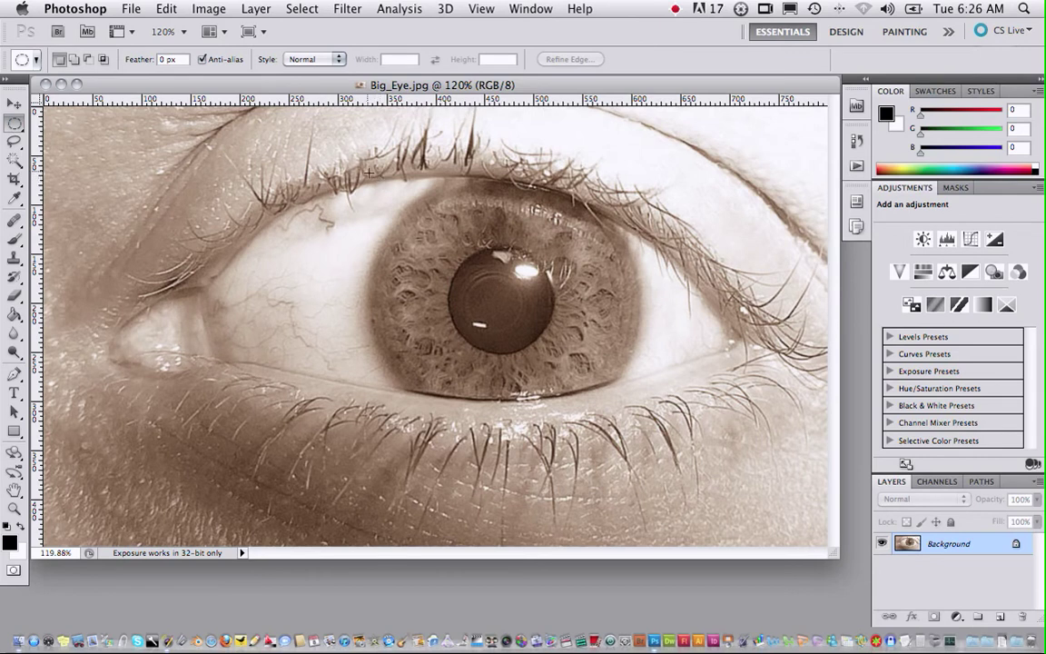
pyautogui.moveTo(371, 178); pyautogui.dragTo(597, 397)
pyautogui.click(647, 441)
pyautogui.moveTo(653, 442); pyautogui.dragTo(654, 442)
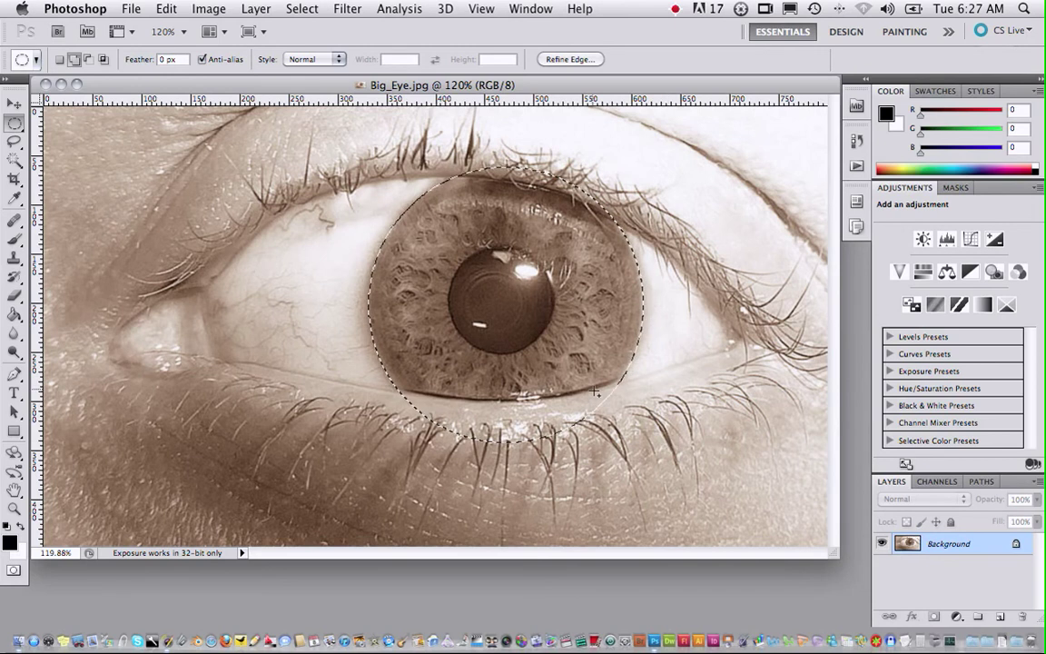
# Subtract a circle around the pupil from the iris selection.
pyautogui.press('alt')
pyautogui.moveTo(449, 246); pyautogui.dragTo(556, 356)
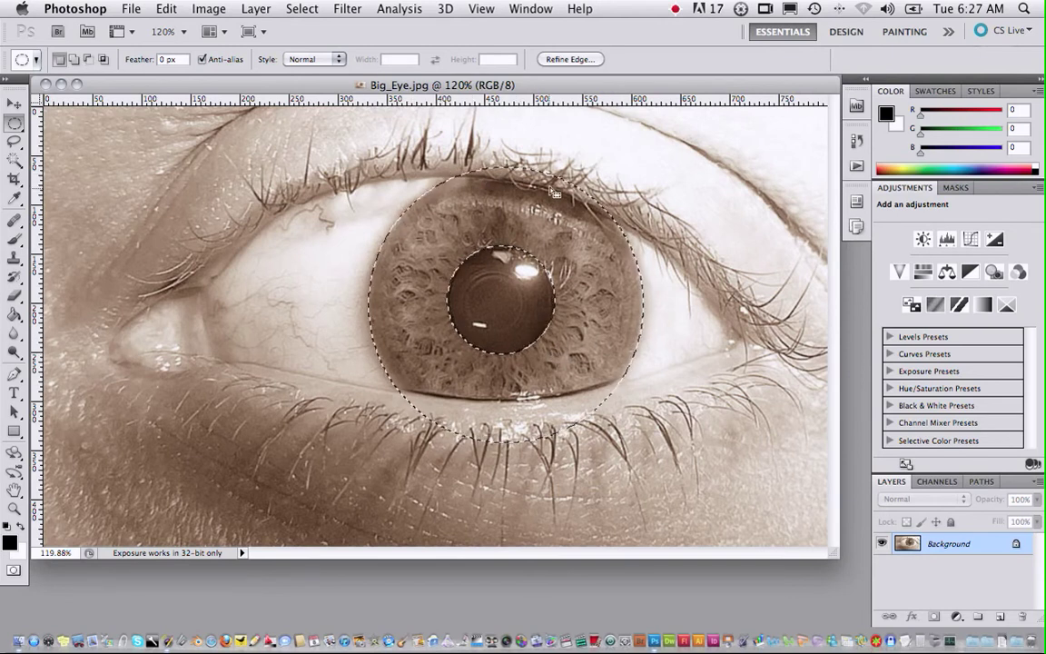
pyautogui.click(14, 141)
# Lasso-subtract the eyelid areas above and below the iris from the selection.
pyautogui.click(15, 141)
pyautogui.click(77, 139)
pyautogui.press('alt')
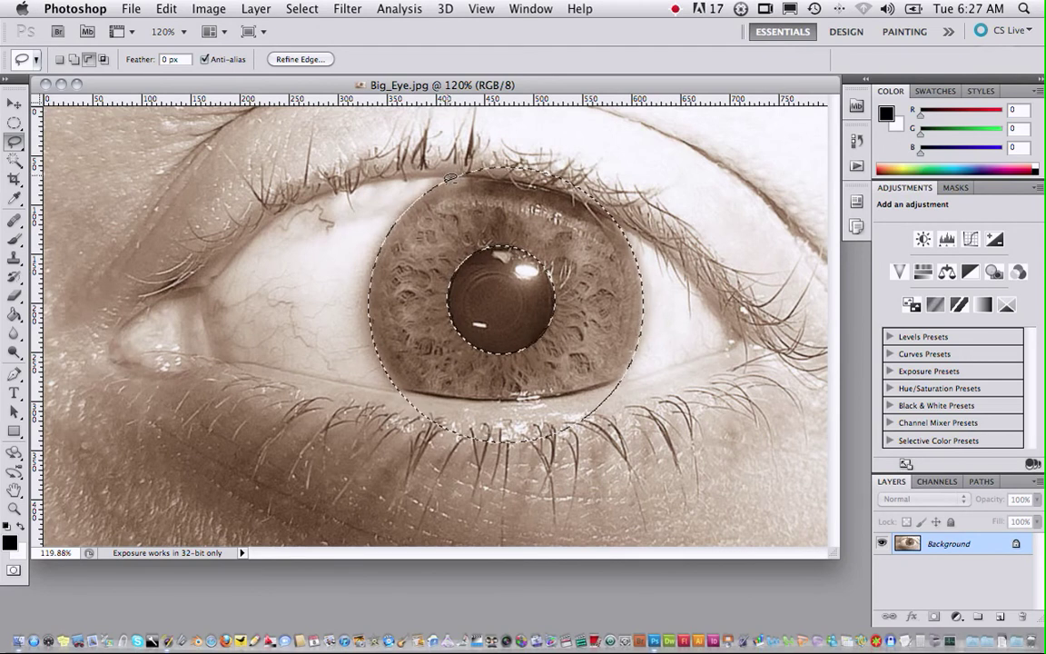
pyautogui.moveTo(493, 180); pyautogui.dragTo(632, 221)
pyautogui.moveTo(607, 156)
pyautogui.mouseDown()
pyautogui.moveTo(470, 147)
pyautogui.moveTo(458, 177)
pyautogui.mouseUp()
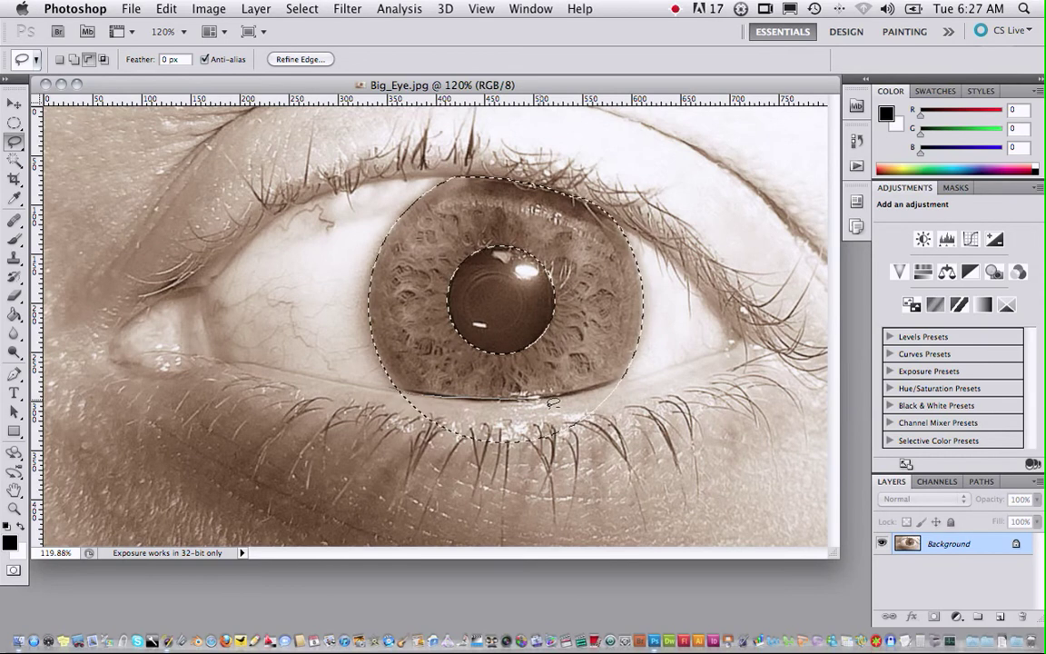
pyautogui.moveTo(543, 476)
pyautogui.mouseDown()
pyautogui.moveTo(491, 480)
pyautogui.moveTo(423, 458)
pyautogui.moveTo(402, 400)
pyautogui.mouseUp()
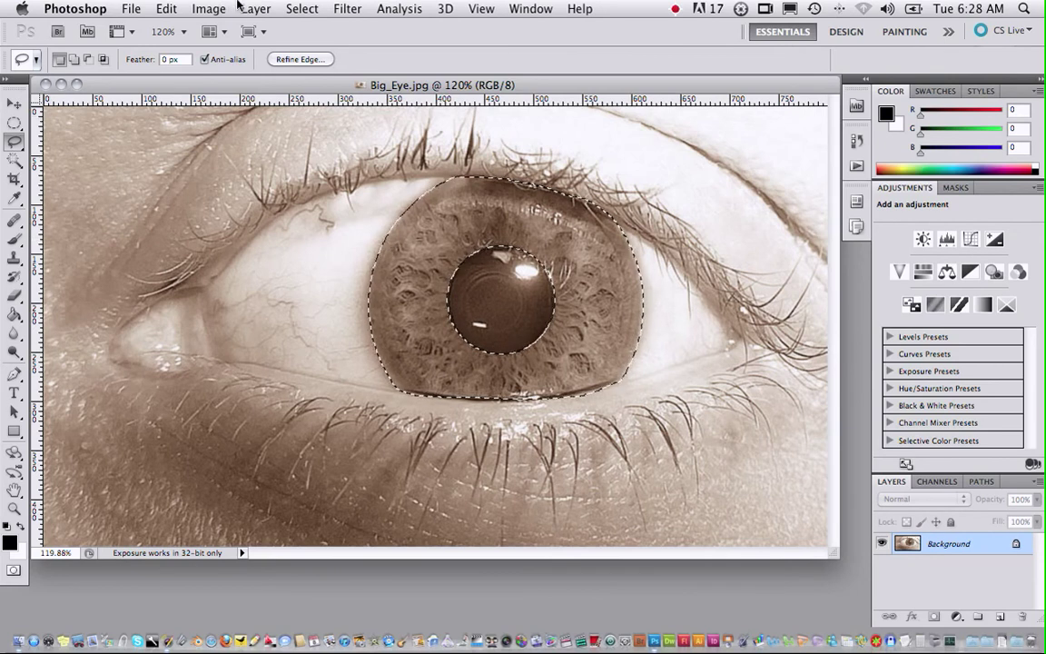
# Feather the iris selection with a 5-pixel radius.
pyautogui.click(301, 8)
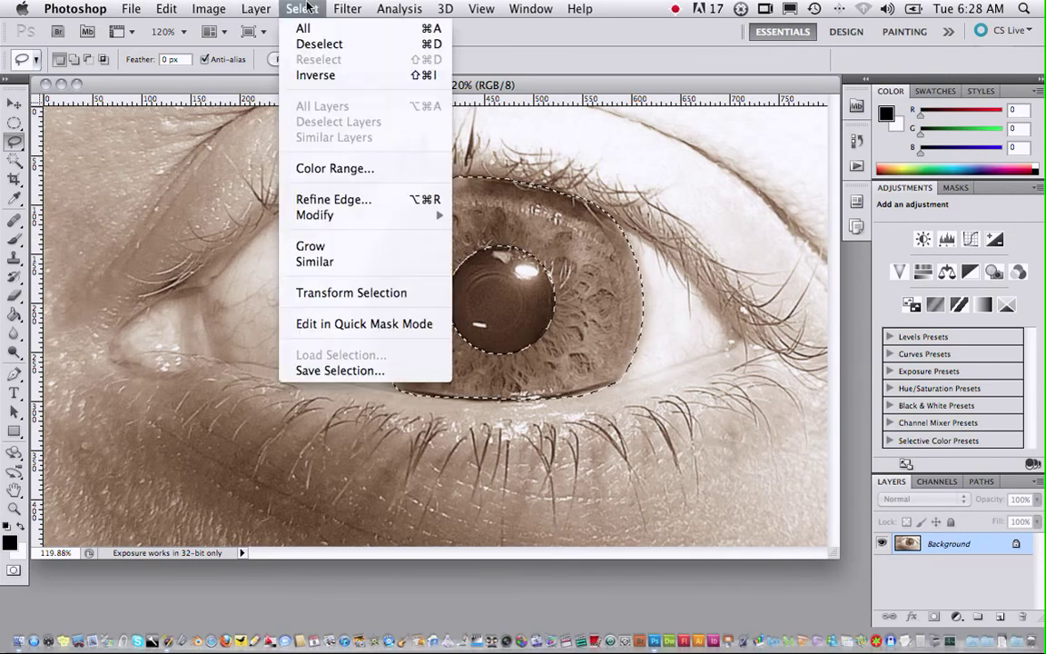
pyautogui.moveTo(362, 214)
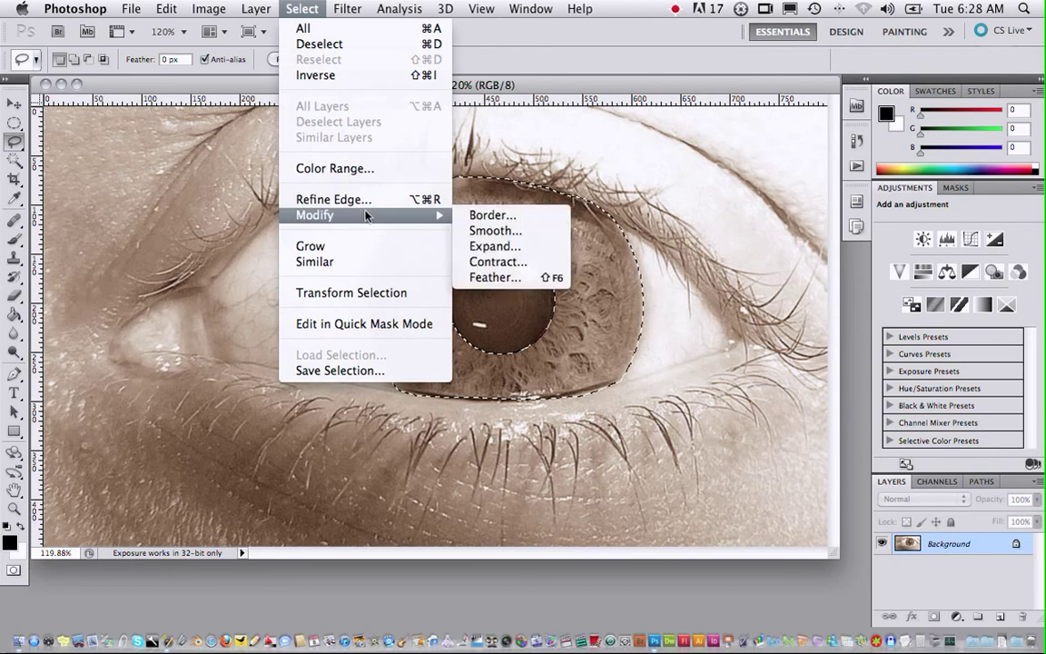
pyautogui.click(503, 279)
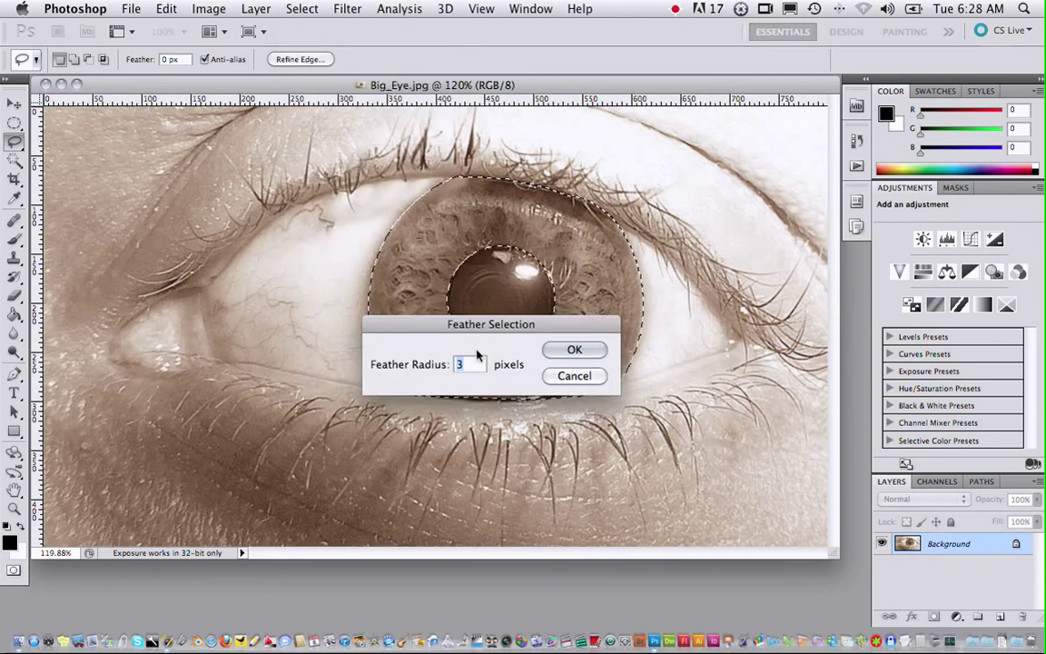
pyautogui.write('5')
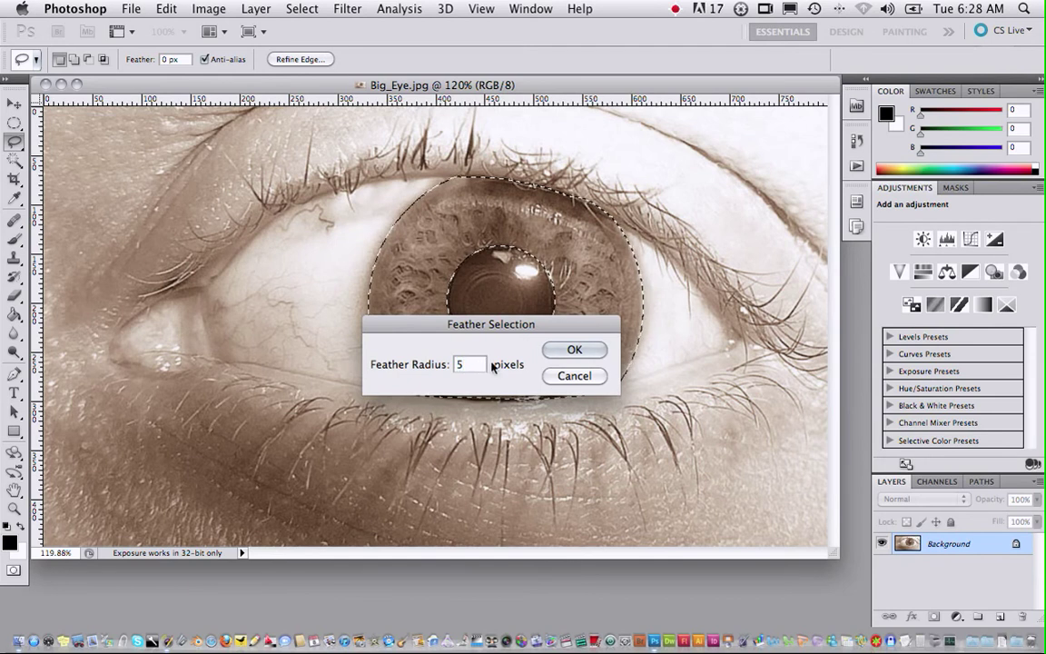
pyautogui.click(575, 350)
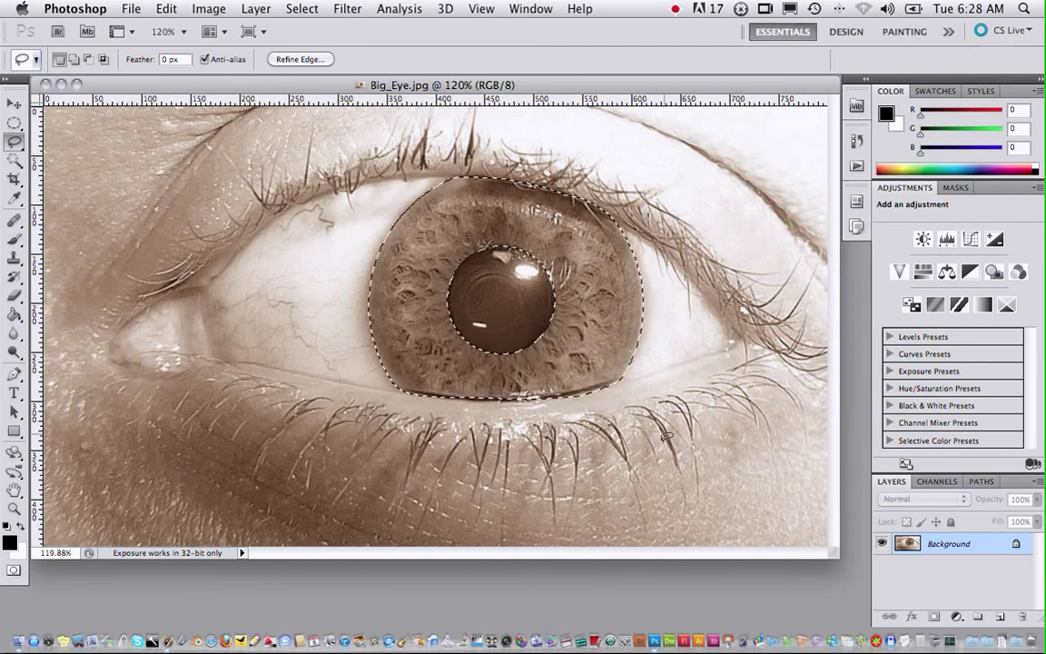
# In the Green channel, apply Brightness/Contrast with brightness 45 and contrast 24.
pyautogui.click(946, 483)
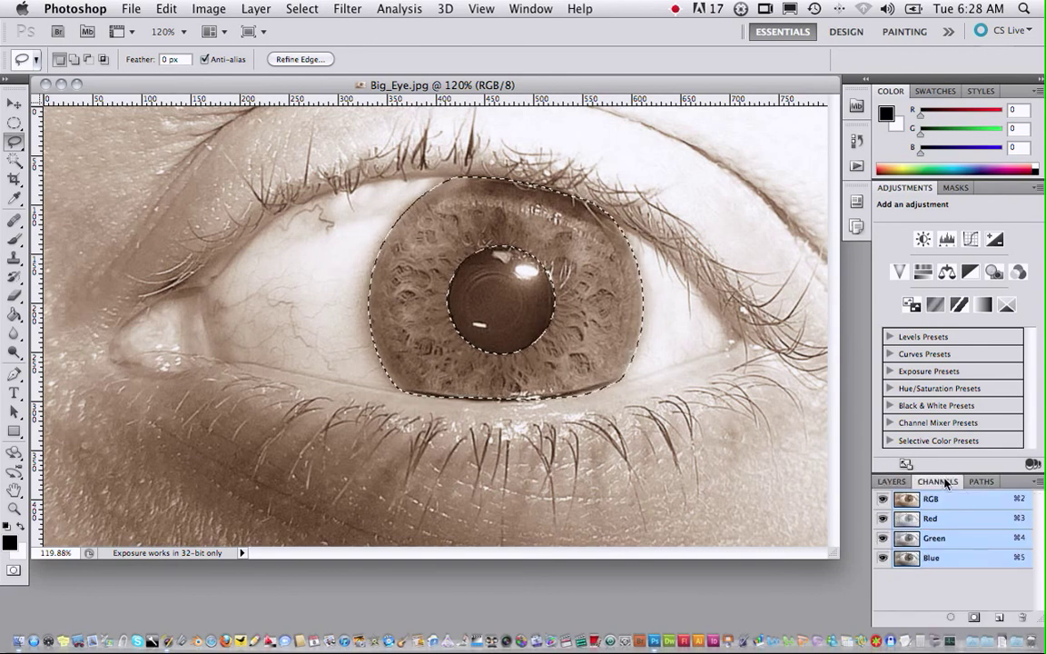
pyautogui.click(958, 538)
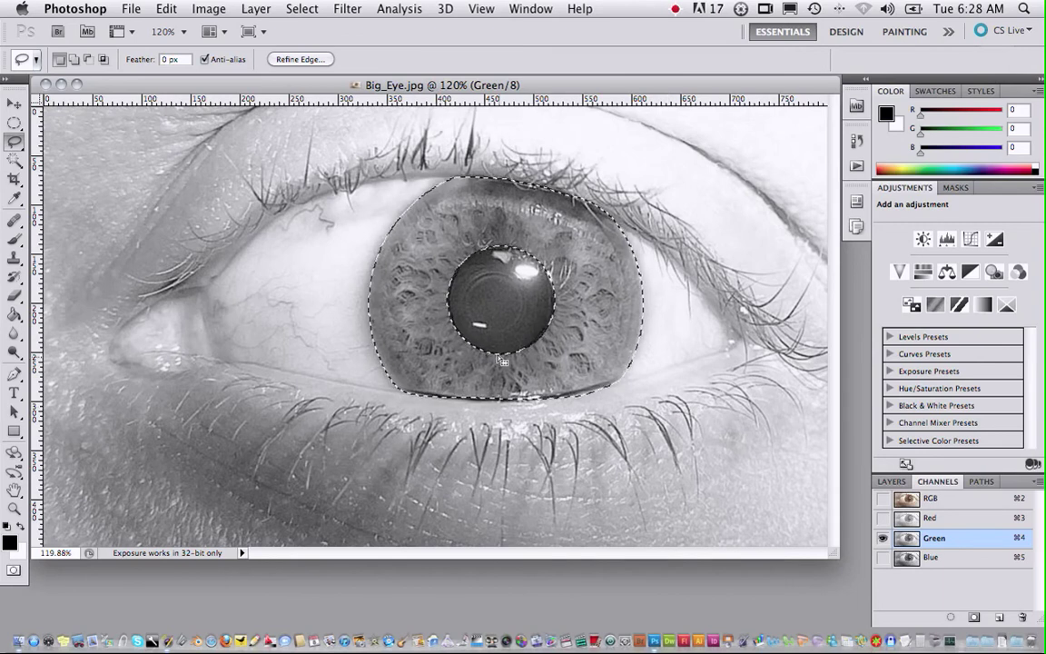
pyautogui.click(208, 11)
pyautogui.moveTo(222, 61)
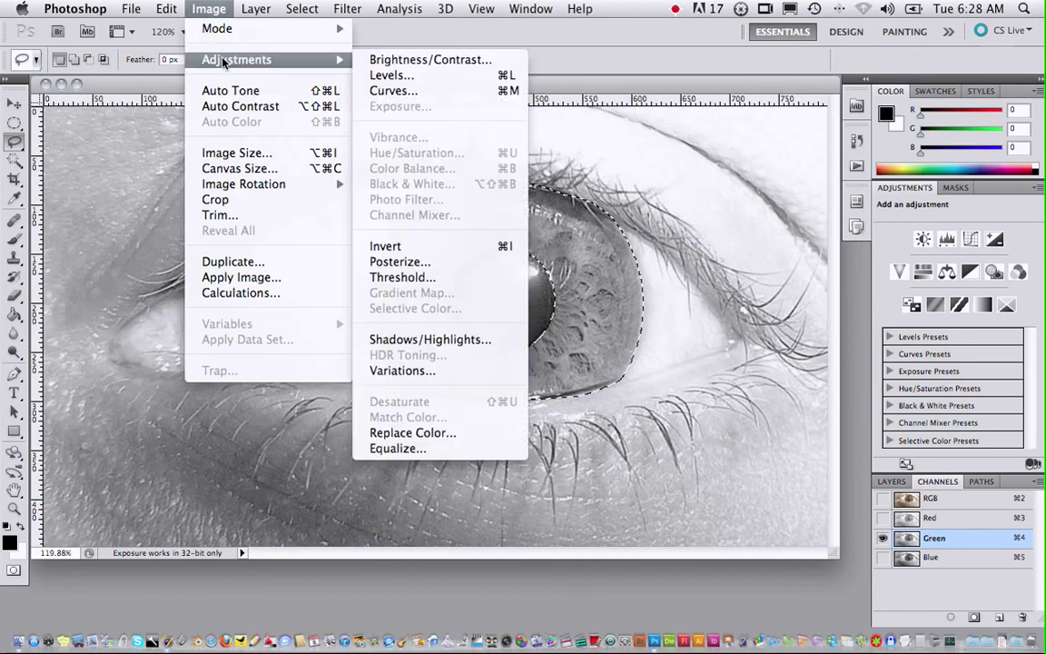
pyautogui.click(440, 60)
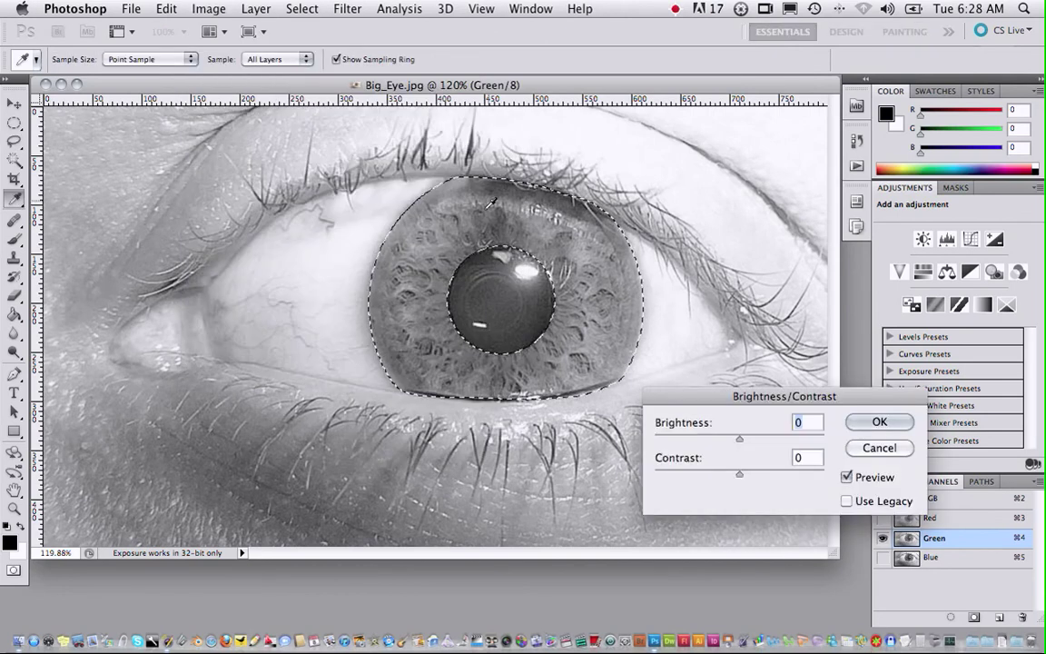
pyautogui.moveTo(743, 442); pyautogui.dragTo(763, 443)
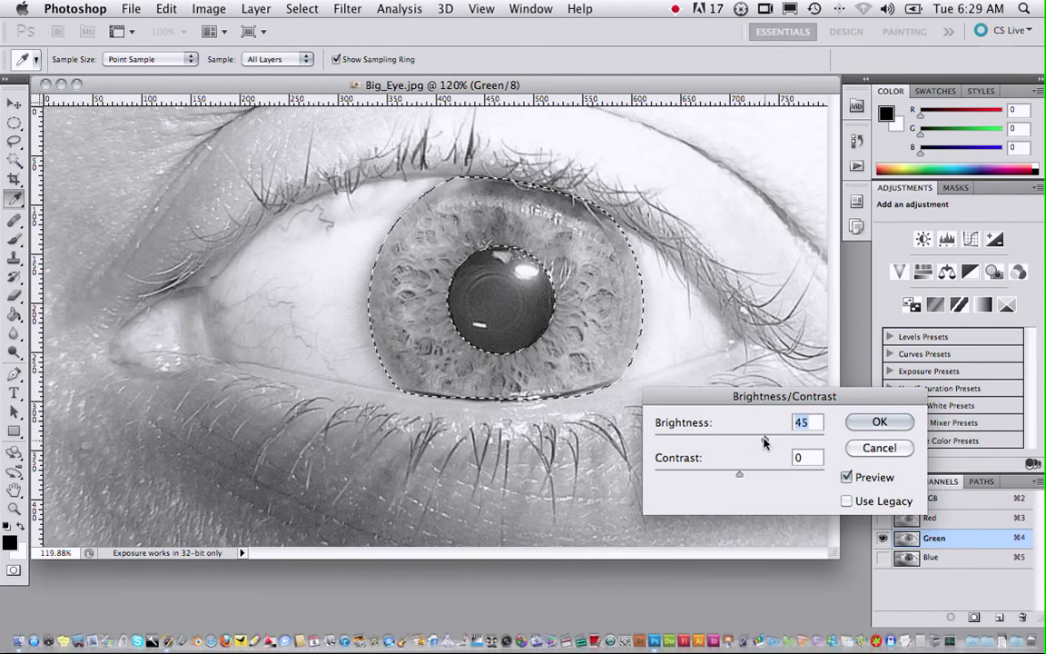
pyautogui.moveTo(740, 474); pyautogui.dragTo(760, 474)
pyautogui.click(880, 423)
pyautogui.click(952, 518)
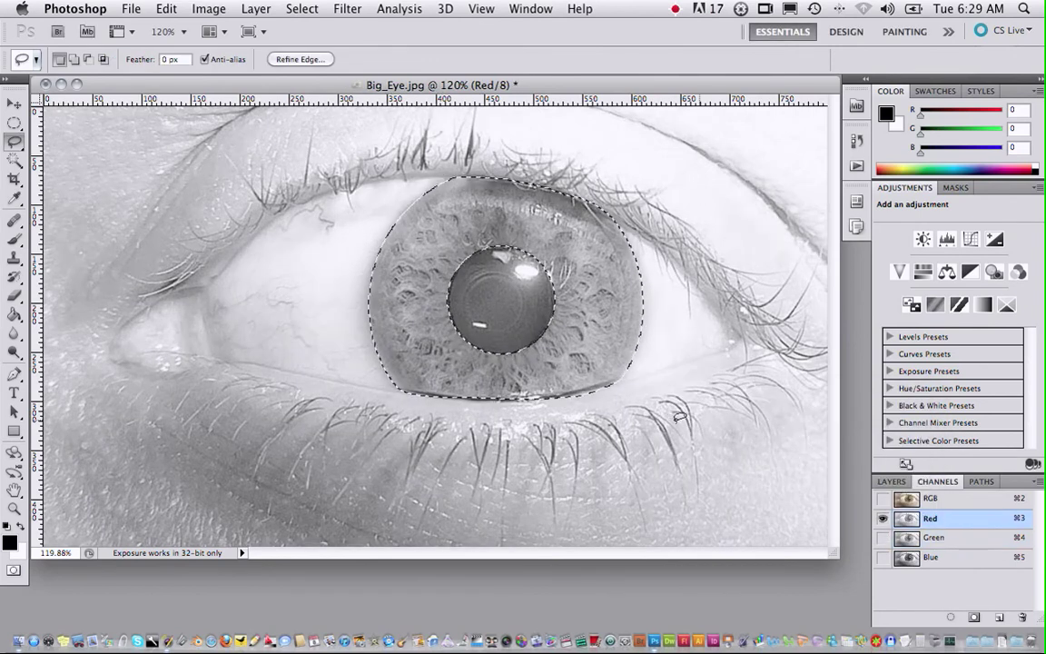
# Darken the Red channel iris with brightness -71 and contrast 18.
pyautogui.click(191, 7)
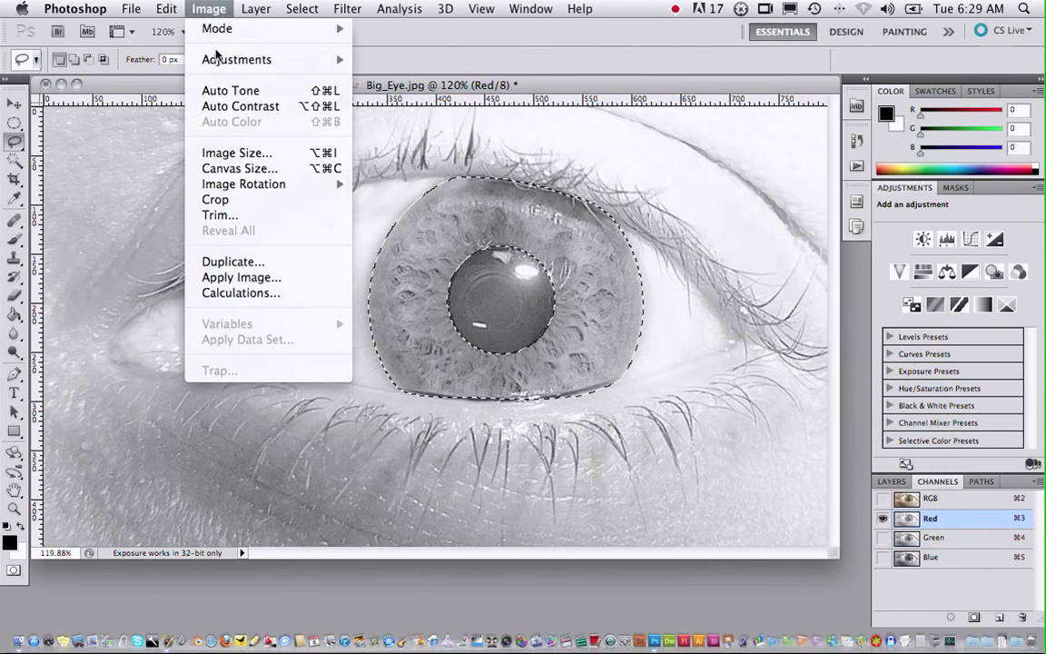
pyautogui.moveTo(218, 59)
pyautogui.click(359, 56)
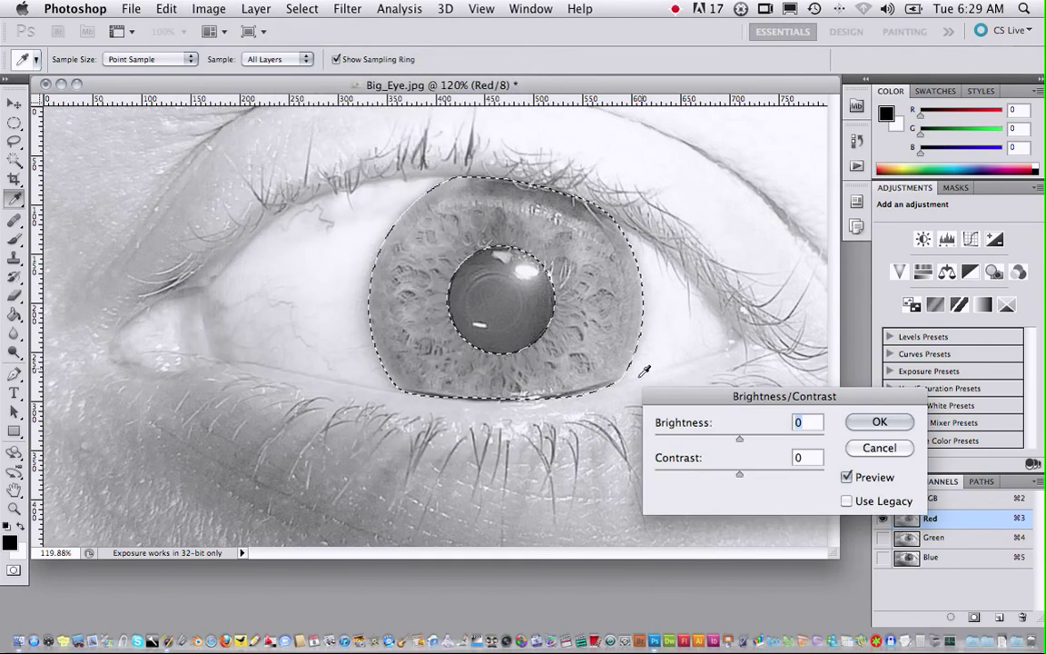
pyautogui.moveTo(740, 438); pyautogui.dragTo(699, 440)
pyautogui.moveTo(740, 473); pyautogui.dragTo(747, 469)
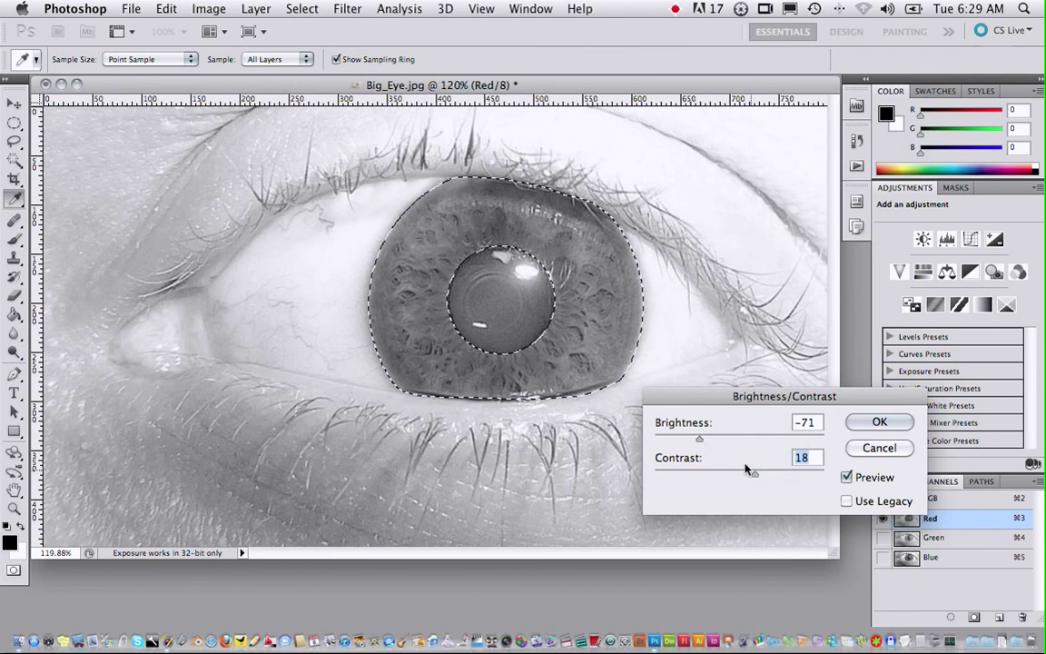
pyautogui.click(880, 421)
# Darken the Blue channel iris with brightness -26 and contrast 24.
pyautogui.click(947, 560)
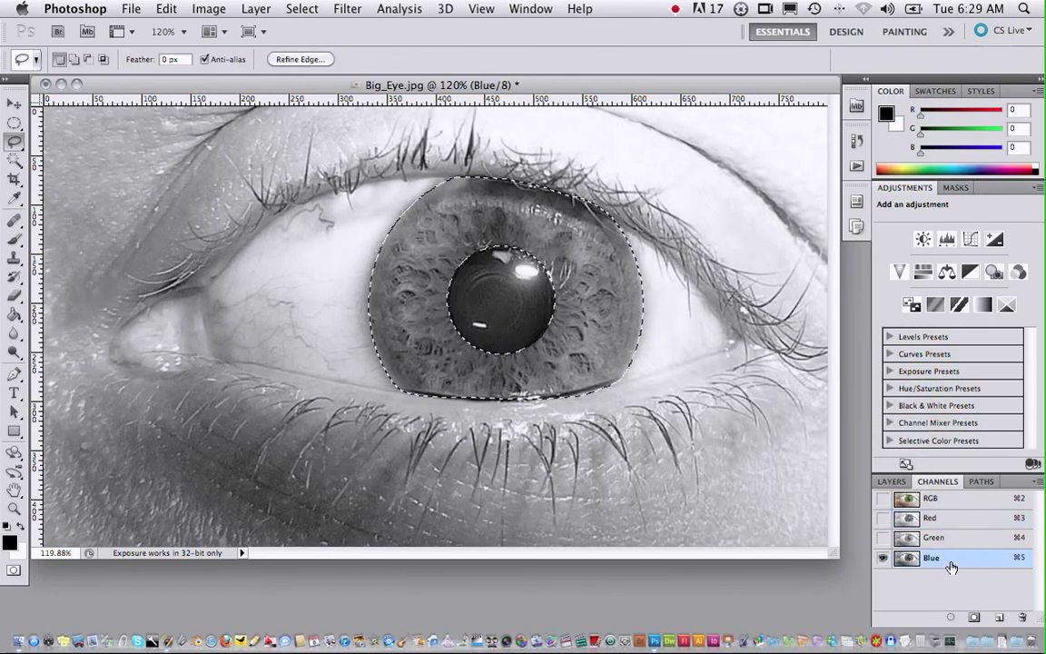
pyautogui.click(208, 8)
pyautogui.moveTo(219, 62)
pyautogui.click(375, 59)
pyautogui.moveTo(738, 437); pyautogui.dragTo(724, 440)
pyautogui.moveTo(740, 476); pyautogui.dragTo(760, 477)
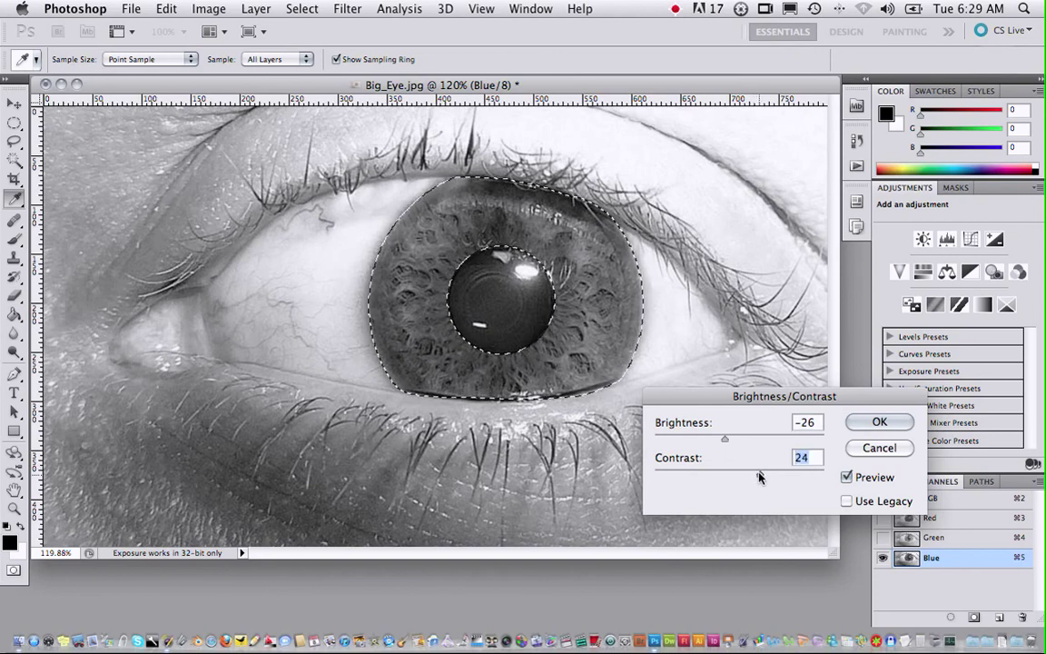
pyautogui.click(880, 422)
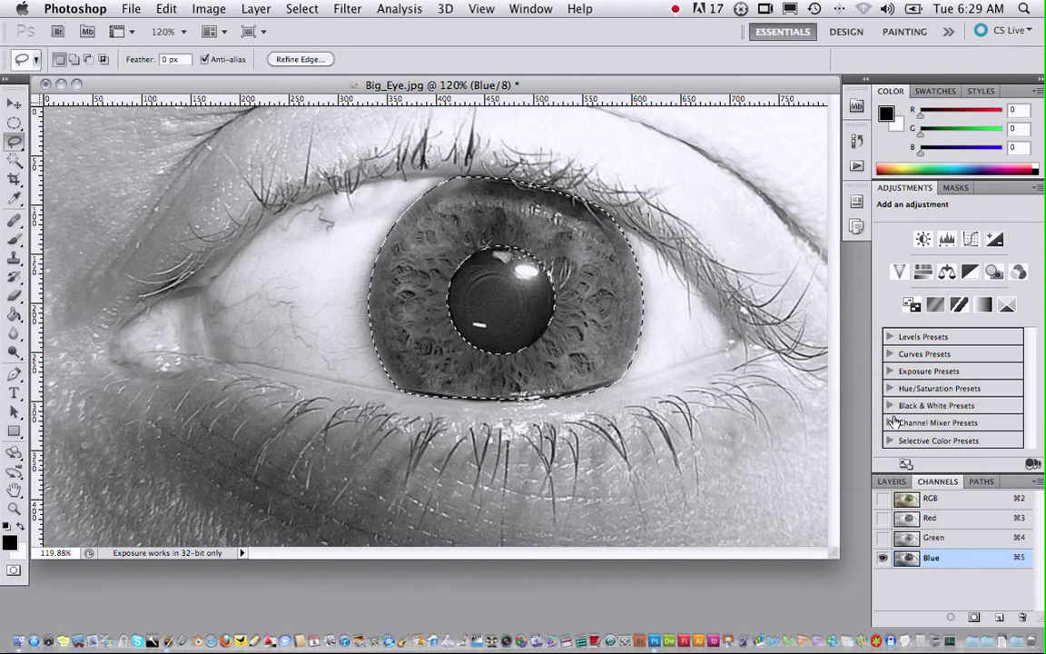
# Deselect the iris and view the RGB composite showing the green iris.
pyautogui.click(301, 8)
pyautogui.click(313, 44)
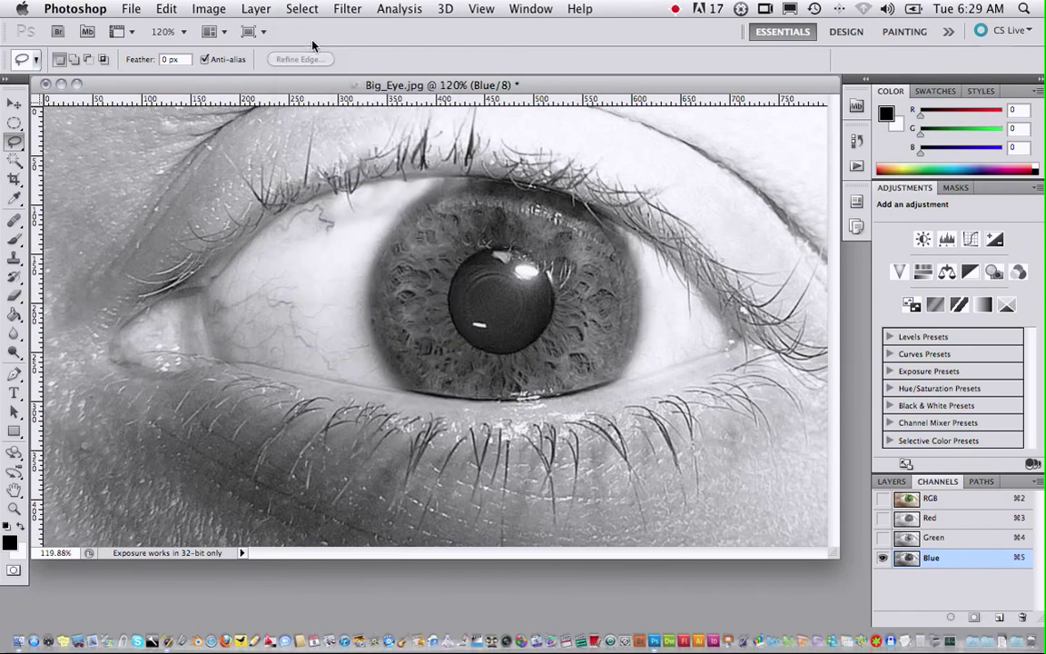
pyautogui.click(986, 501)
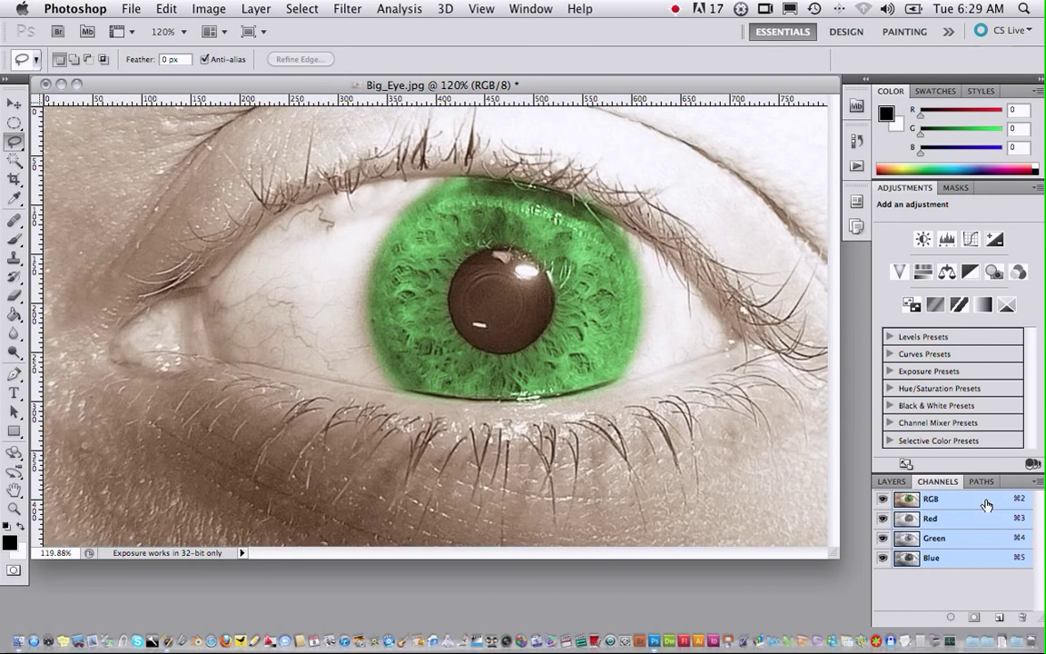